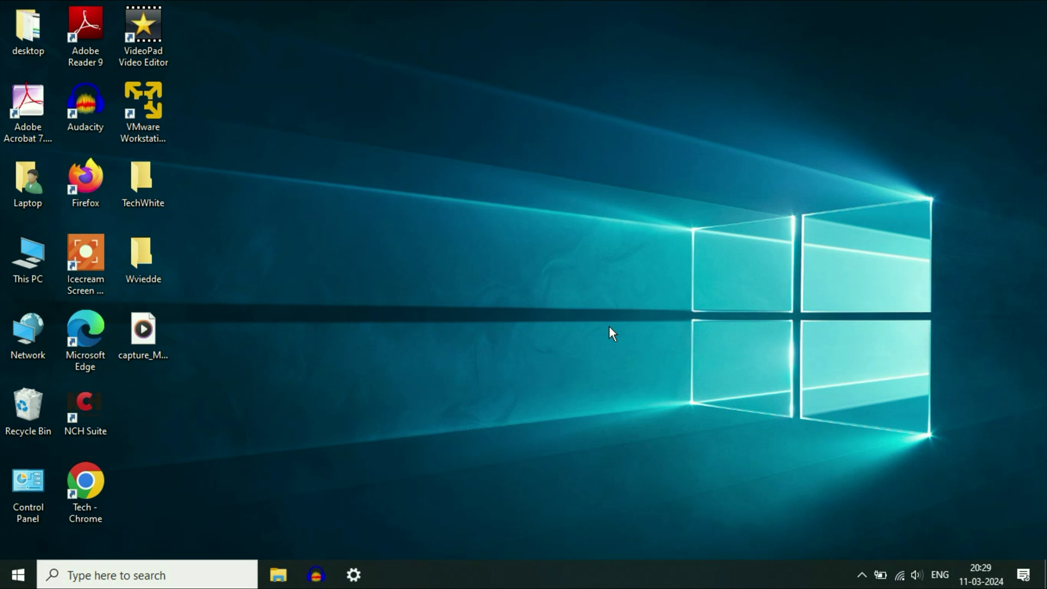
Try adding a Bluetooth device, then dismiss the Couldn't connect error
{"action": "left_click", "coordinate": [353, 575]}
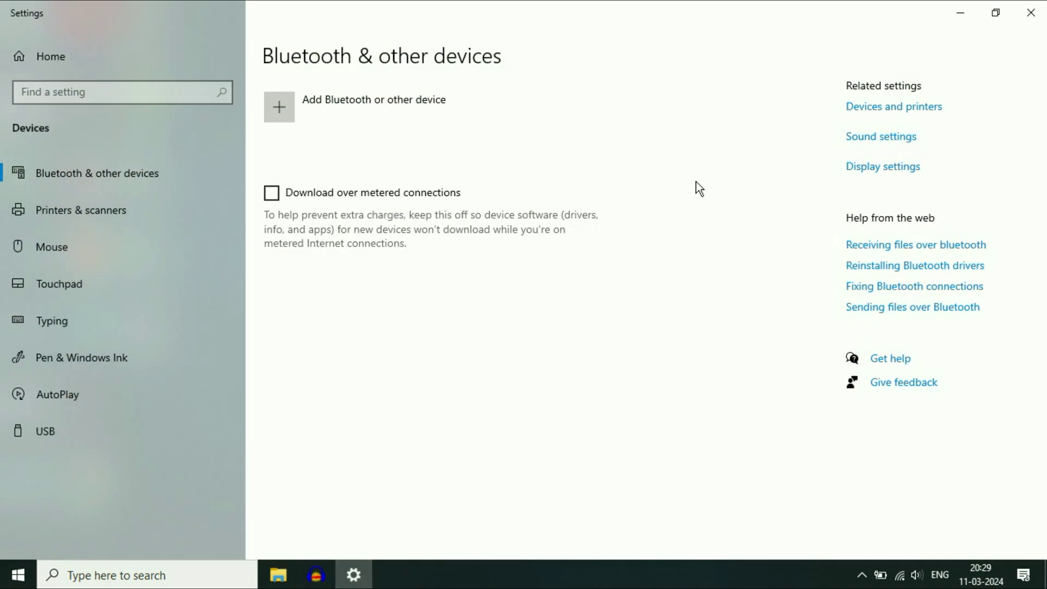
{"action": "left_click", "coordinate": [408, 120]}
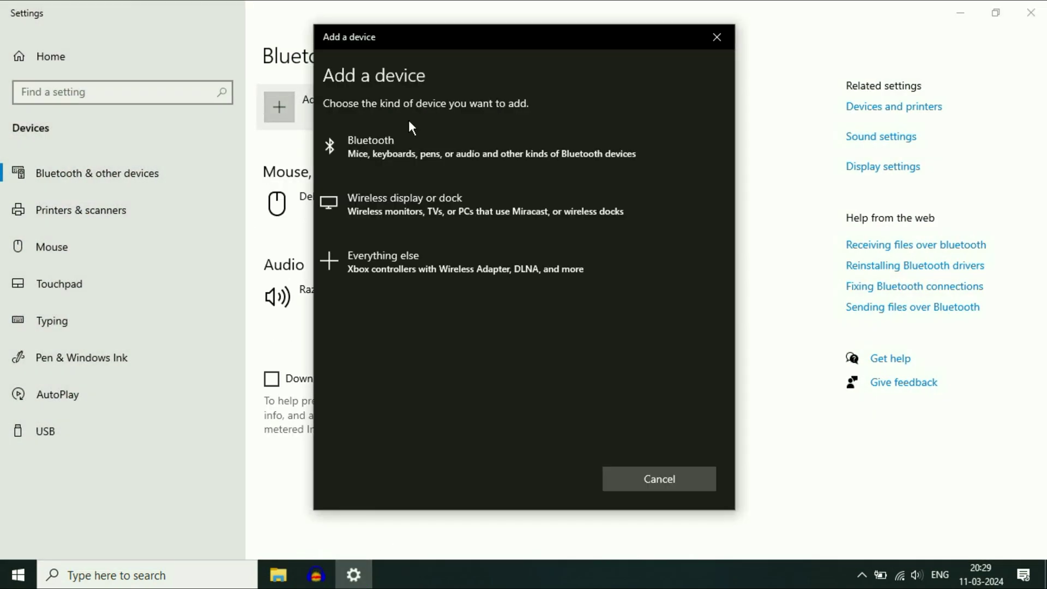
{"action": "left_click", "coordinate": [456, 169]}
{"action": "mouse_move", "coordinate": [488, 41]}
{"action": "left_mouse_down"}
{"action": "mouse_move", "coordinate": [549, 138]}
{"action": "mouse_move", "coordinate": [490, 103]}
{"action": "left_mouse_up"}
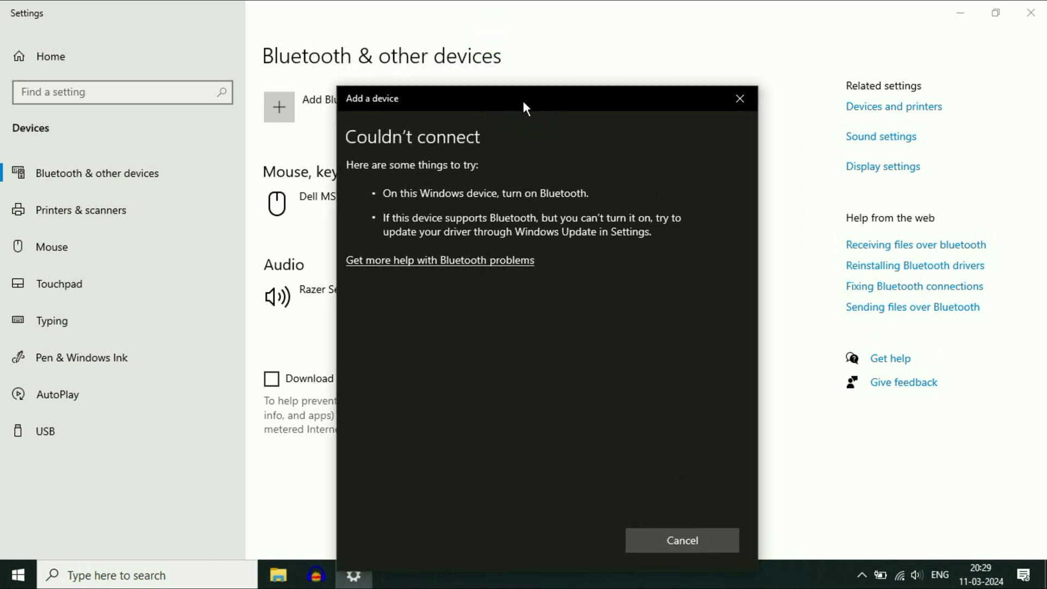
{"action": "left_click", "coordinate": [739, 99]}
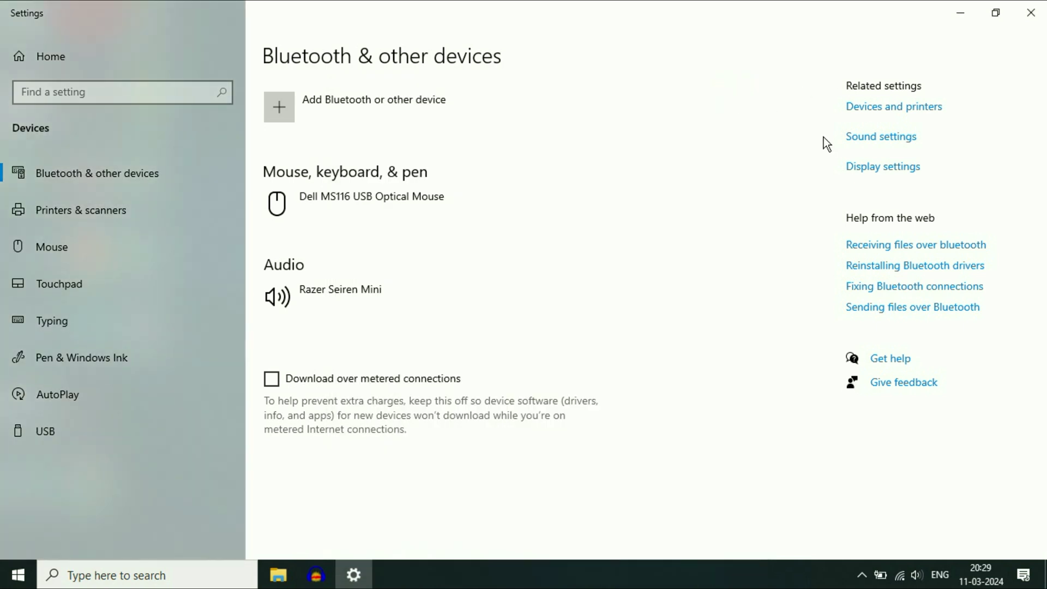
Reopen Settings and go to Update & Security > Troubleshoot > Additional troubleshooters
{"action": "left_click", "coordinate": [1030, 12]}
{"action": "left_click", "coordinate": [16, 576]}
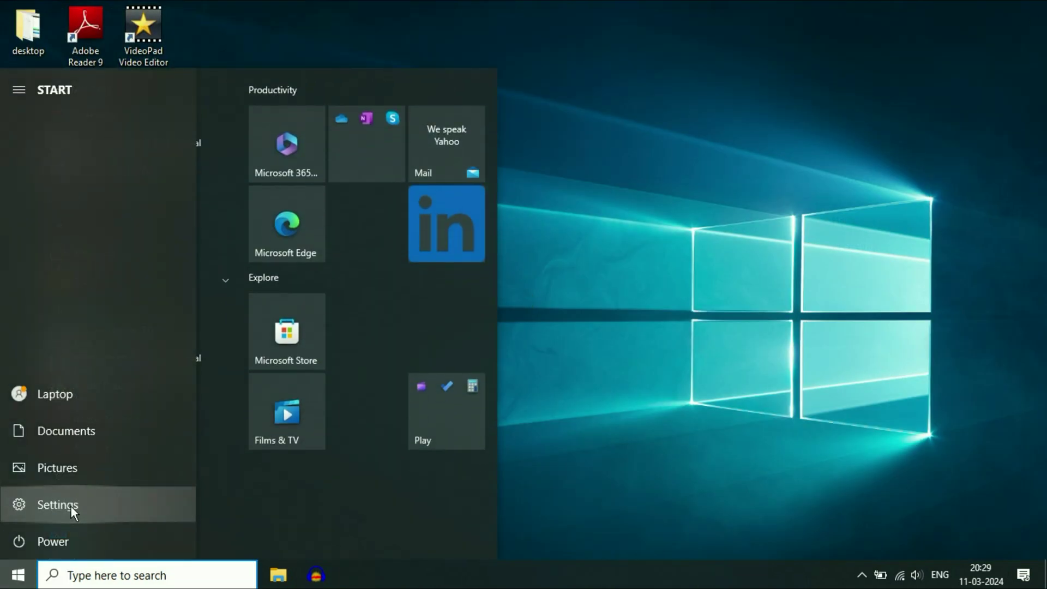
{"action": "left_click", "coordinate": [71, 506]}
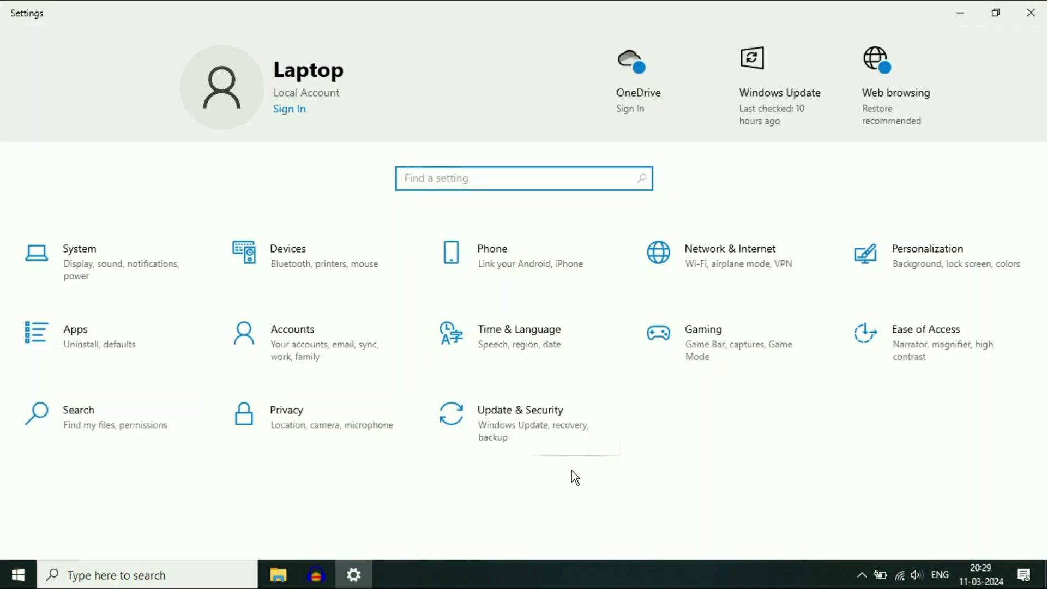
{"action": "left_click", "coordinate": [505, 429]}
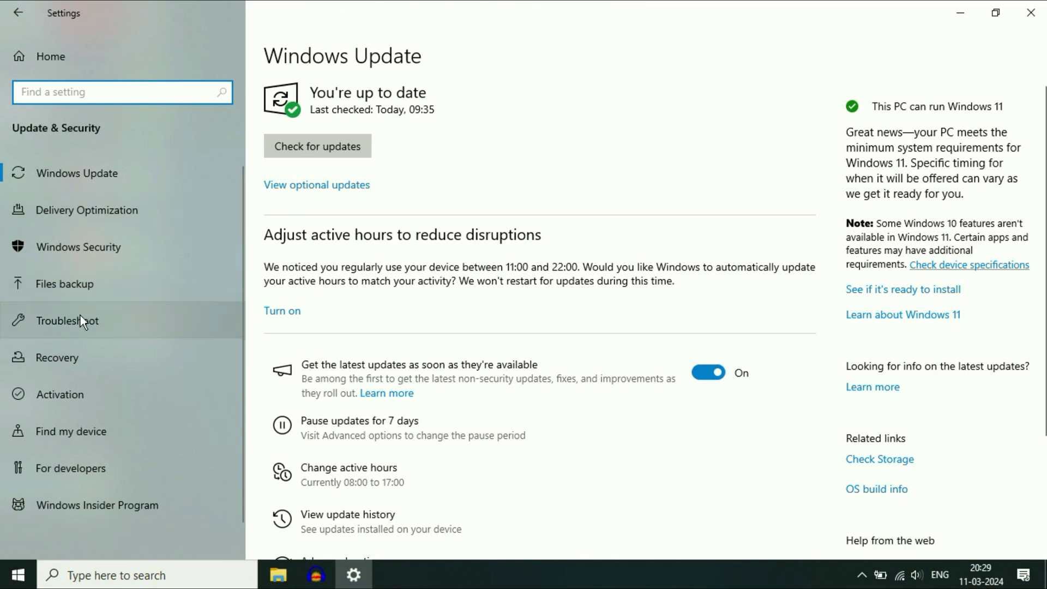
{"action": "left_click", "coordinate": [75, 324]}
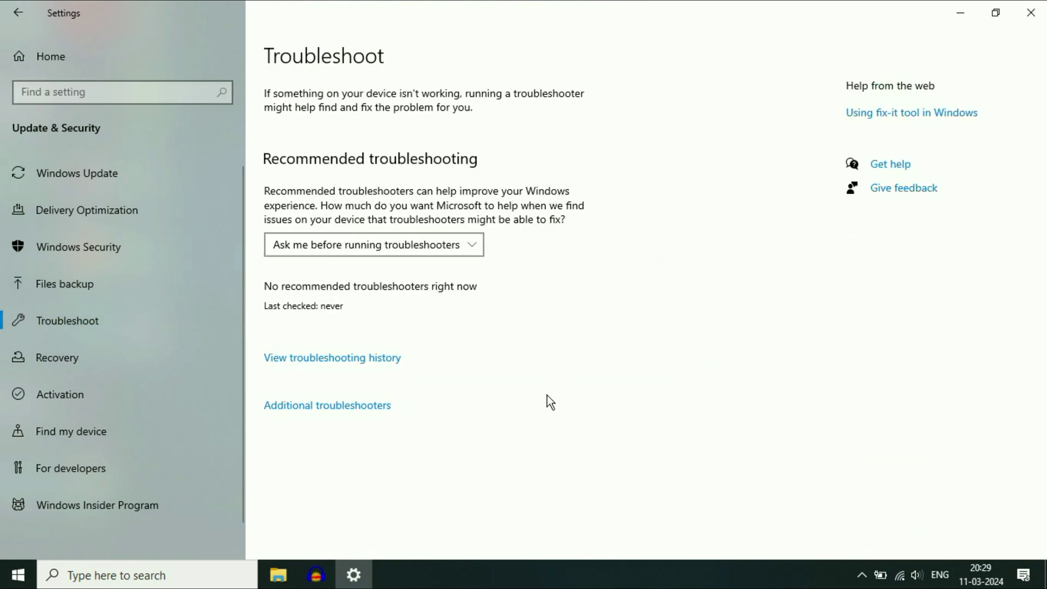
{"action": "left_click", "coordinate": [322, 409]}
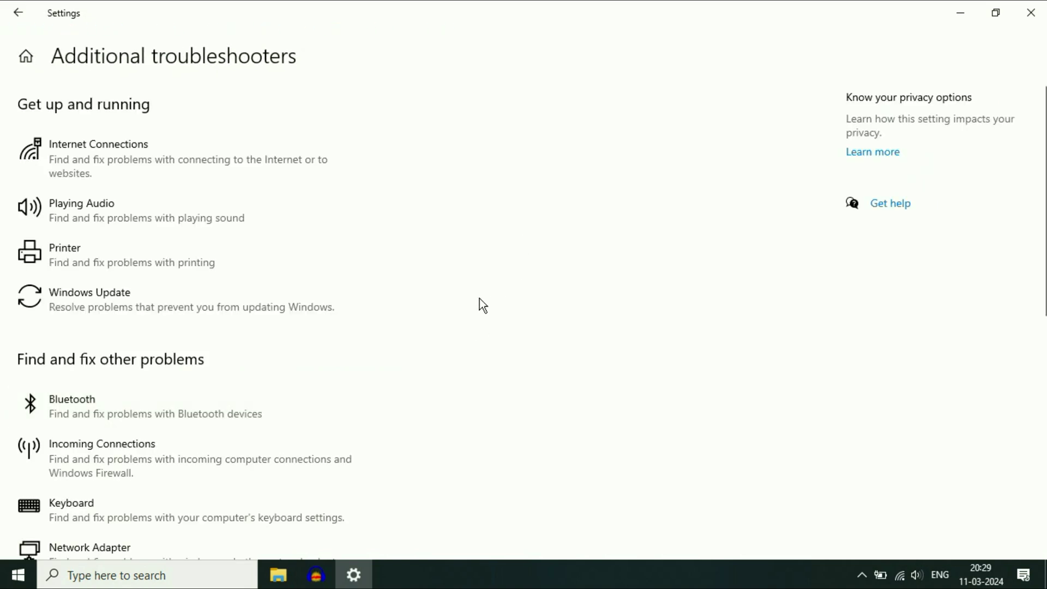
Run the Bluetooth troubleshooter and apply its fix enabling the Realtek Bluetooth adapter
{"action": "left_click", "coordinate": [87, 407]}
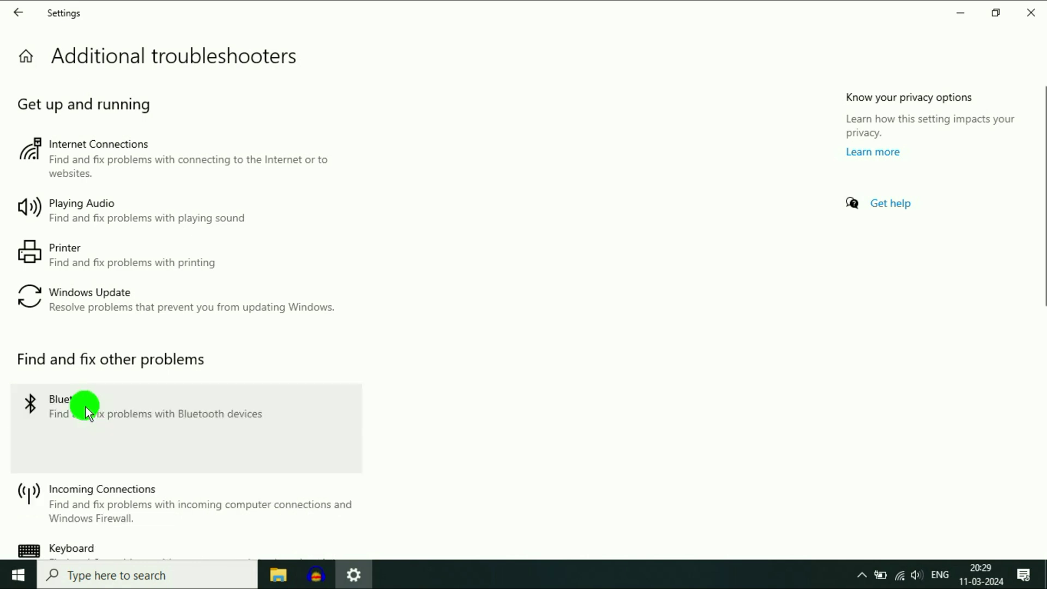
{"action": "scroll", "coordinate": [149, 393], "scroll_direction": "down", "scroll_amount": 1}
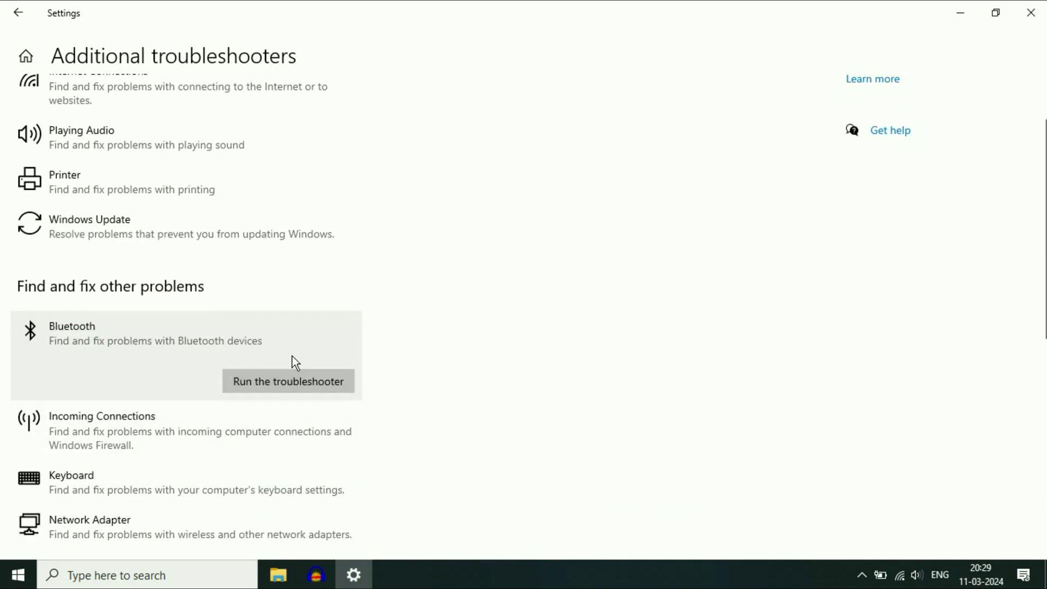
{"action": "left_click", "coordinate": [310, 382]}
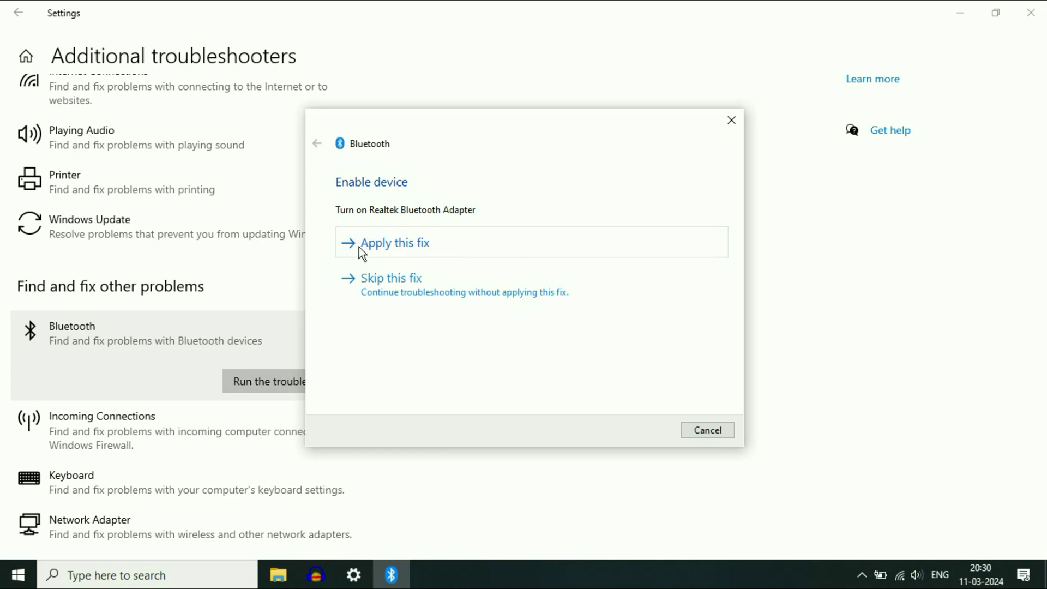
{"action": "left_click", "coordinate": [417, 241]}
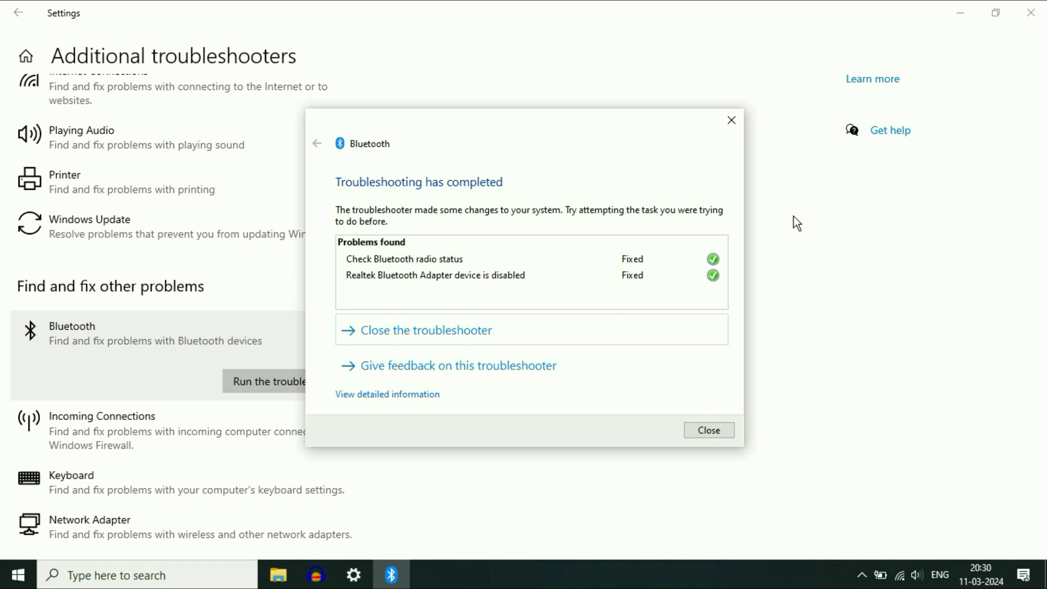
{"action": "left_click", "coordinate": [710, 431]}
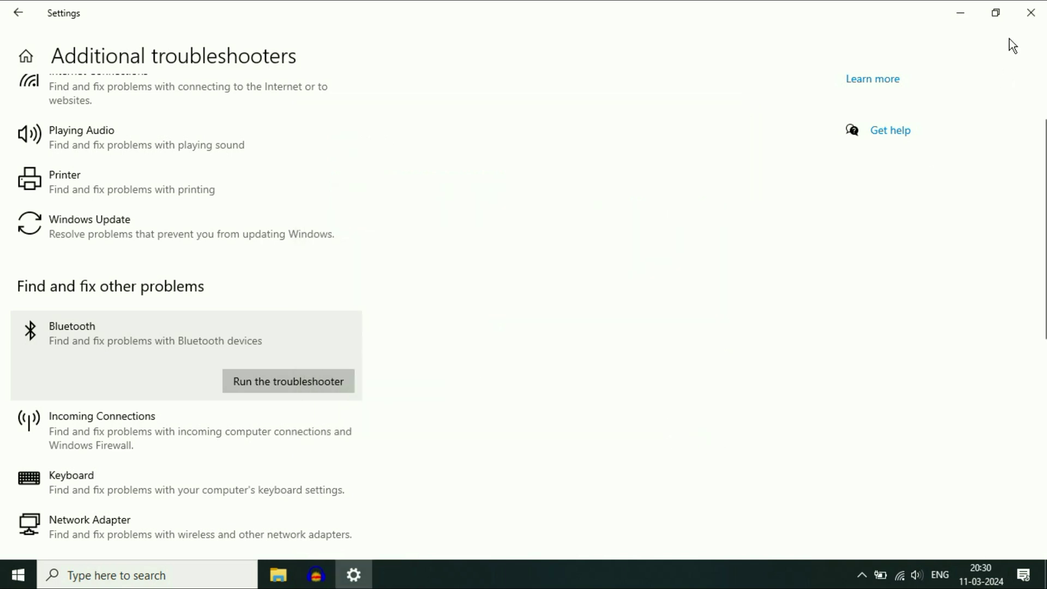
Reopen Bluetooth & other devices settings by searching 'bl'
{"action": "left_click", "coordinate": [1030, 13]}
{"action": "left_click", "coordinate": [99, 579]}
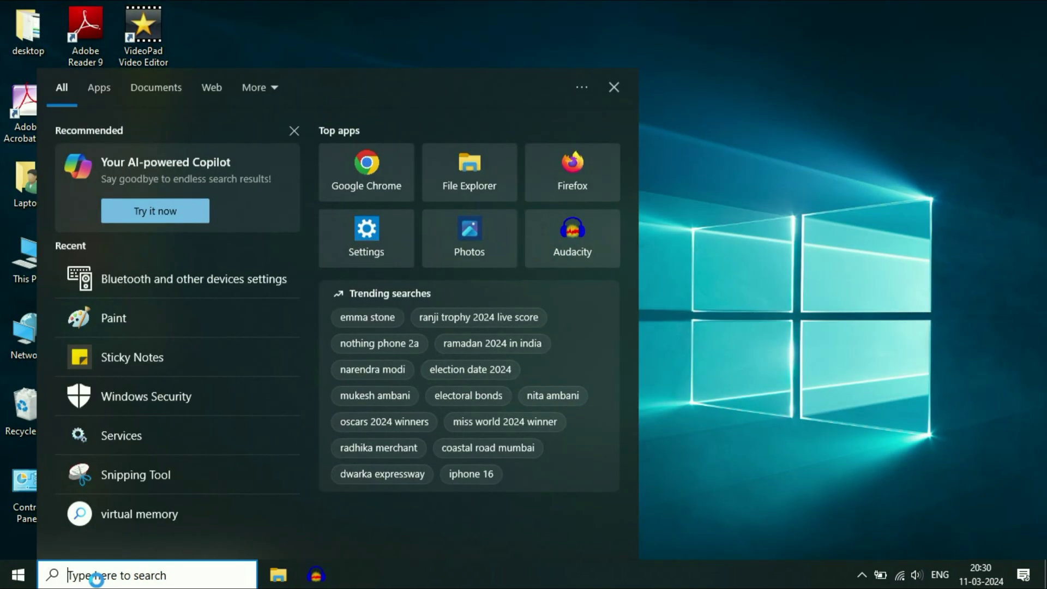
{"action": "type", "text": "bl"}
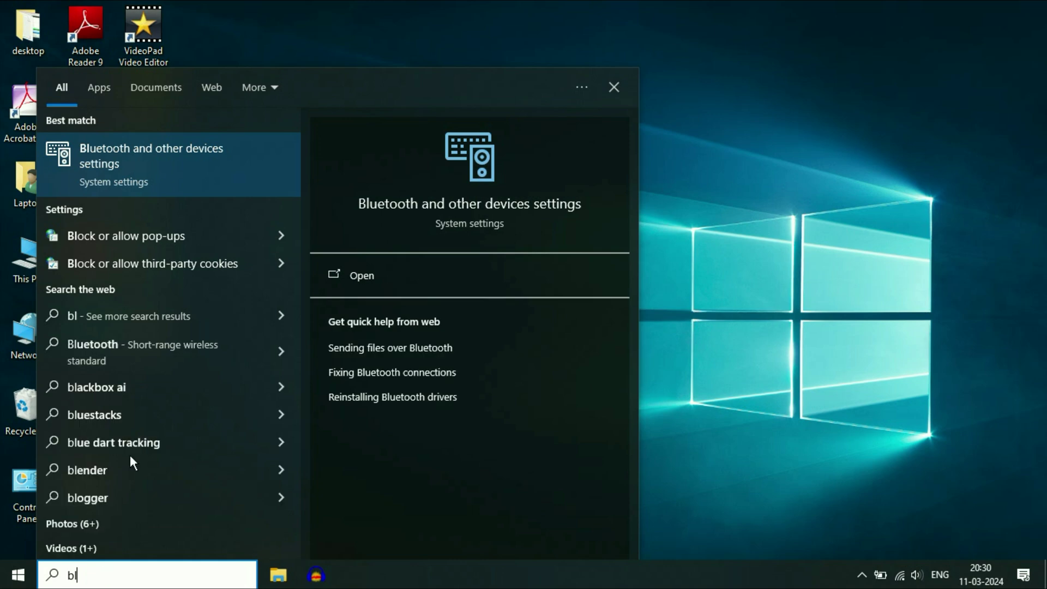
{"action": "left_click", "coordinate": [100, 184]}
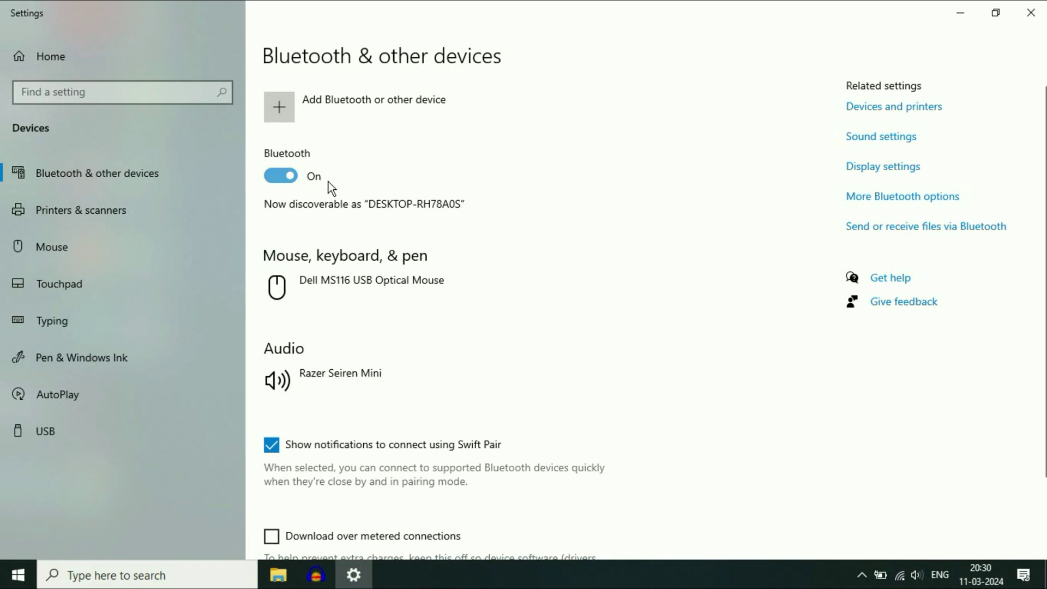
Turn Bluetooth off and back on, then scan for nearby Bluetooth devices without pairing
{"action": "left_click", "coordinate": [280, 175]}
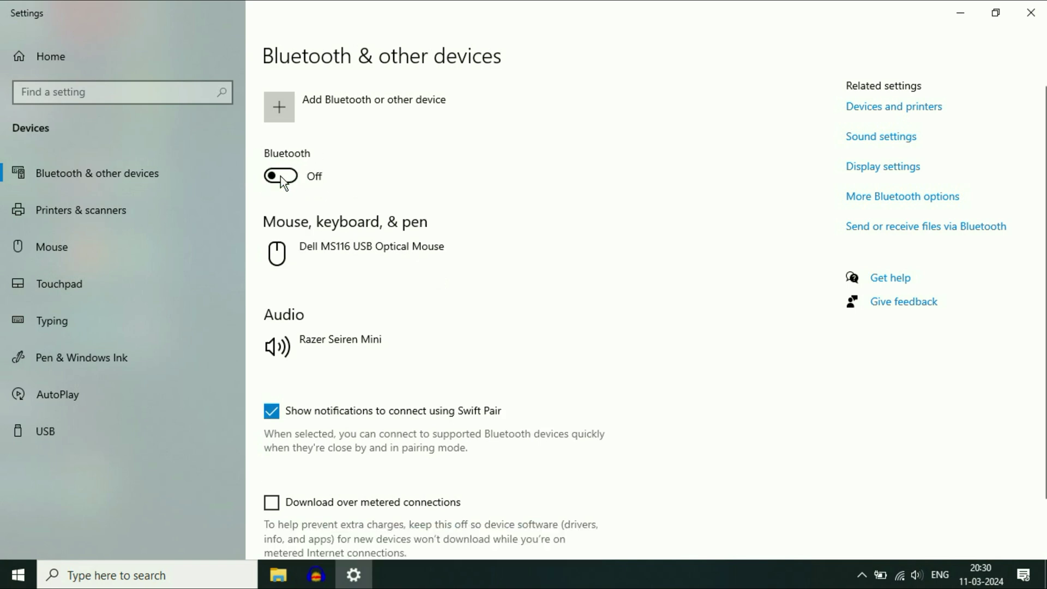
{"action": "left_click", "coordinate": [280, 176]}
{"action": "left_click", "coordinate": [334, 110]}
{"action": "left_click", "coordinate": [427, 136]}
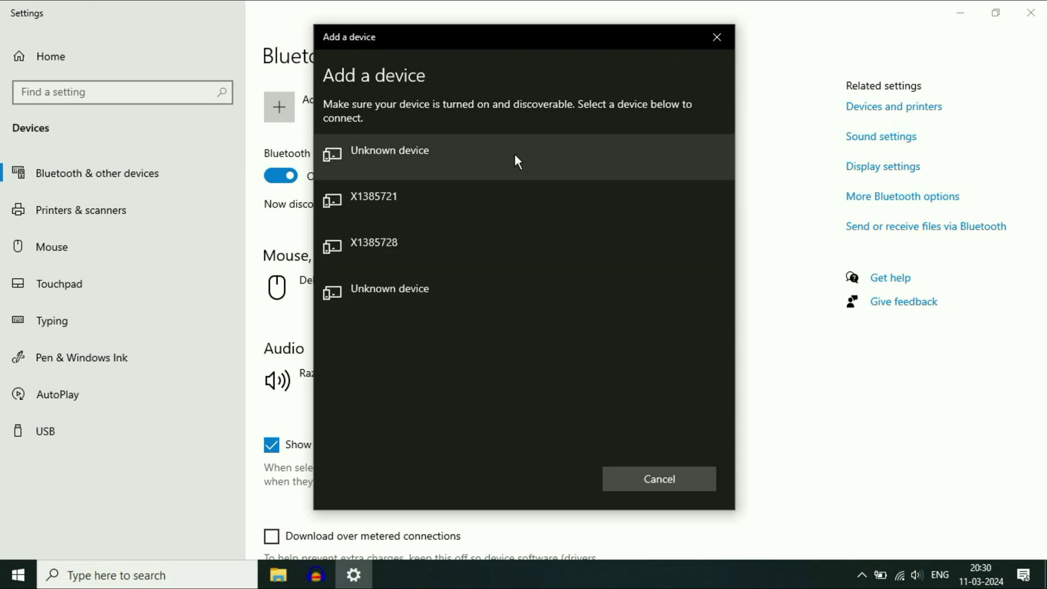
{"action": "left_click", "coordinate": [717, 36]}
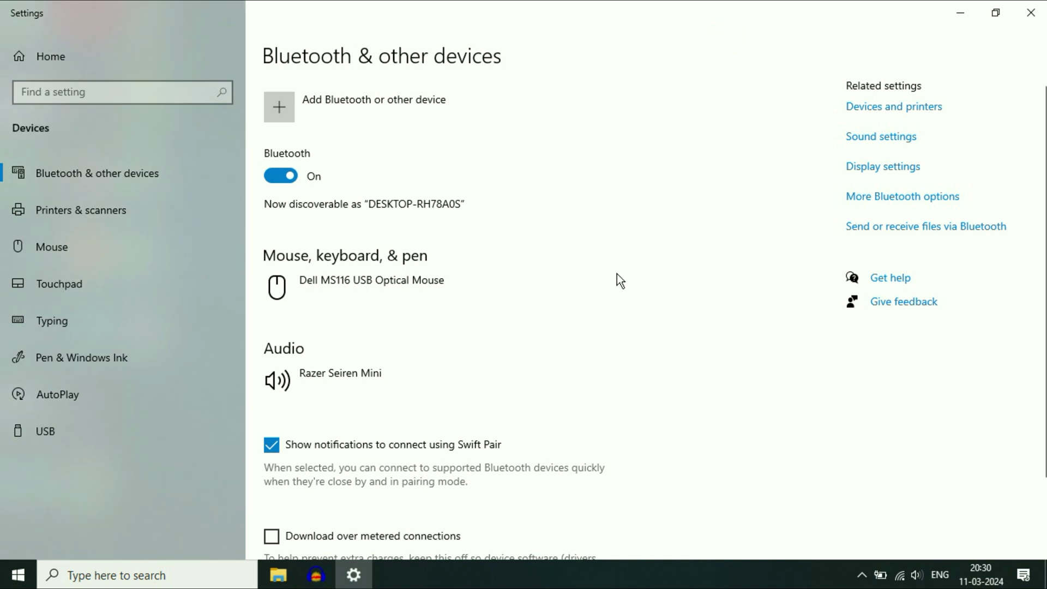
Bring up the More Bluetooth options dialog
{"action": "left_click", "coordinate": [861, 575]}
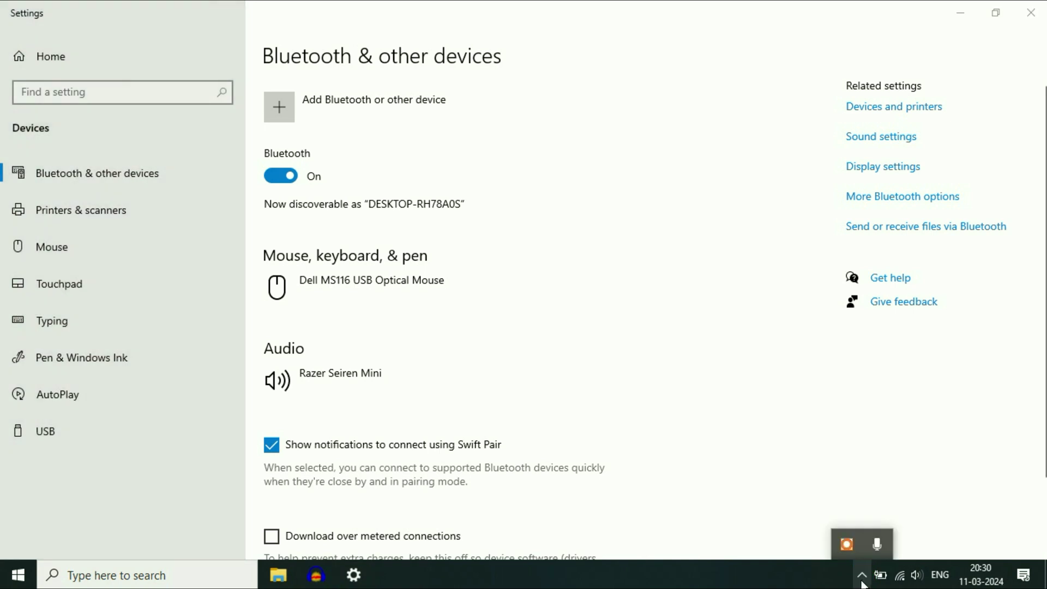
{"action": "left_click", "coordinate": [846, 544]}
{"action": "left_click", "coordinate": [661, 382]}
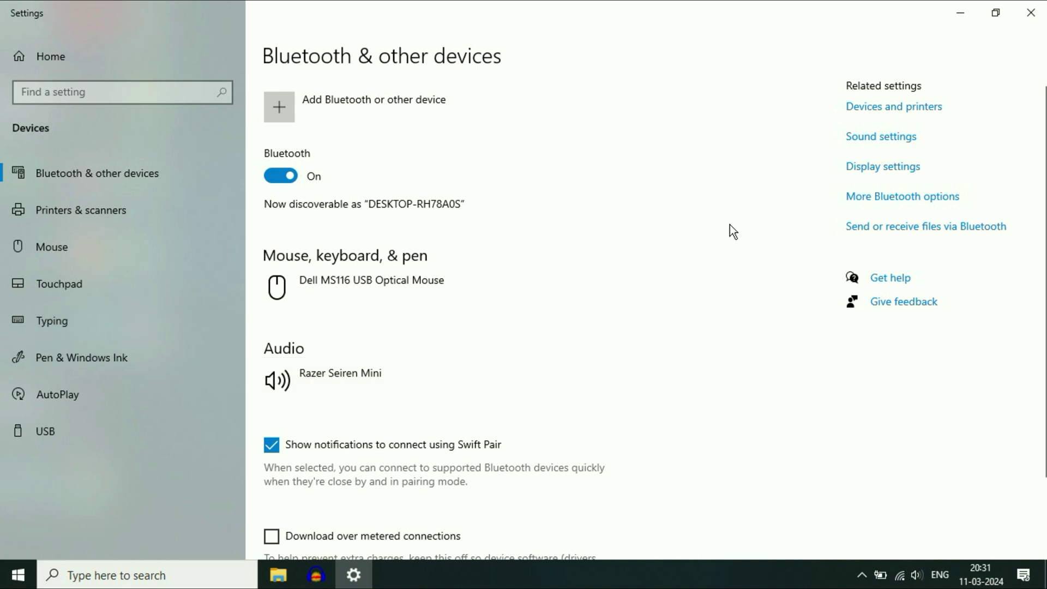
{"action": "left_click", "coordinate": [855, 203]}
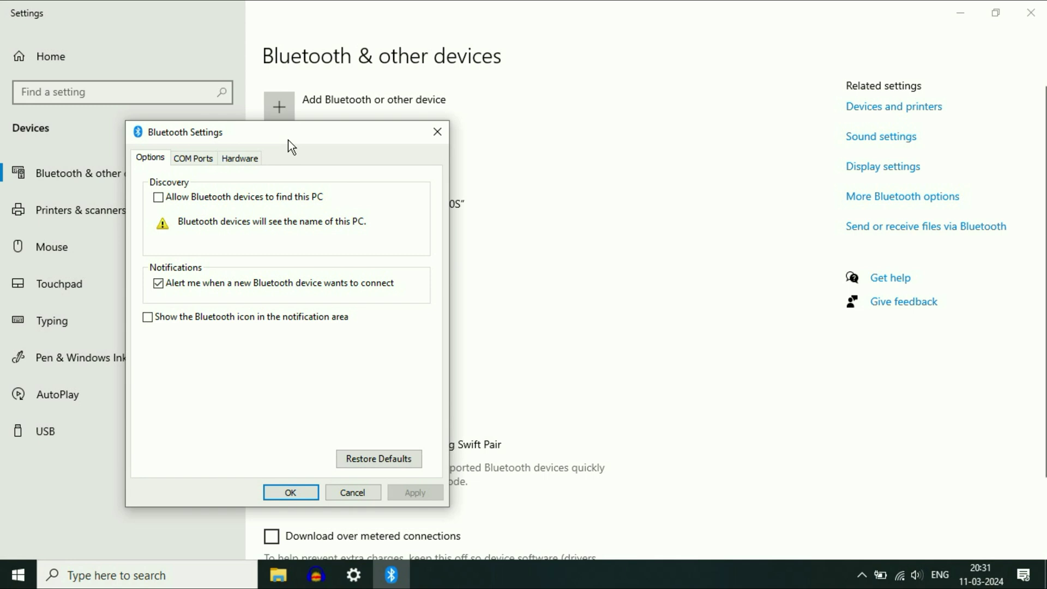
Enable Bluetooth discovery of this PC and the notification-area Bluetooth icon, apply, and close Settings
{"action": "left_click_drag", "start_coordinate": [292, 146], "coordinate": [644, 93]}
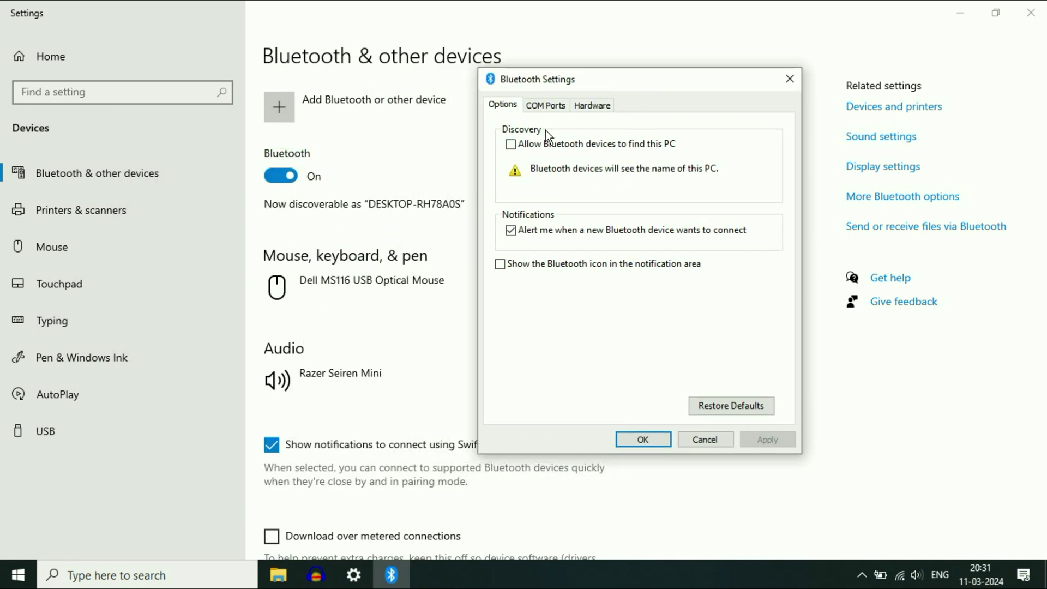
{"action": "left_click", "coordinate": [511, 144]}
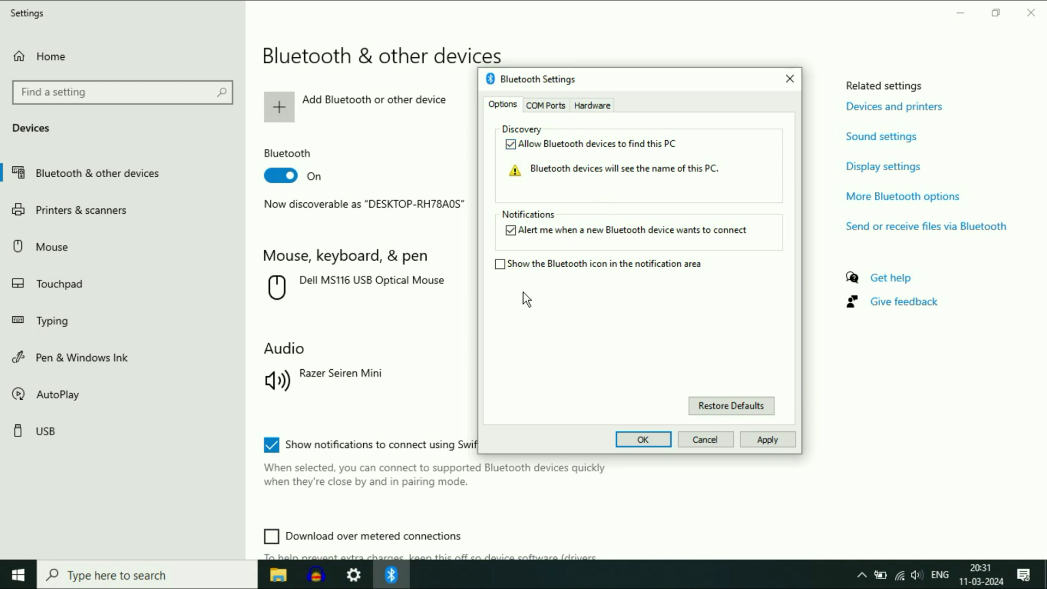
{"action": "left_click", "coordinate": [501, 266]}
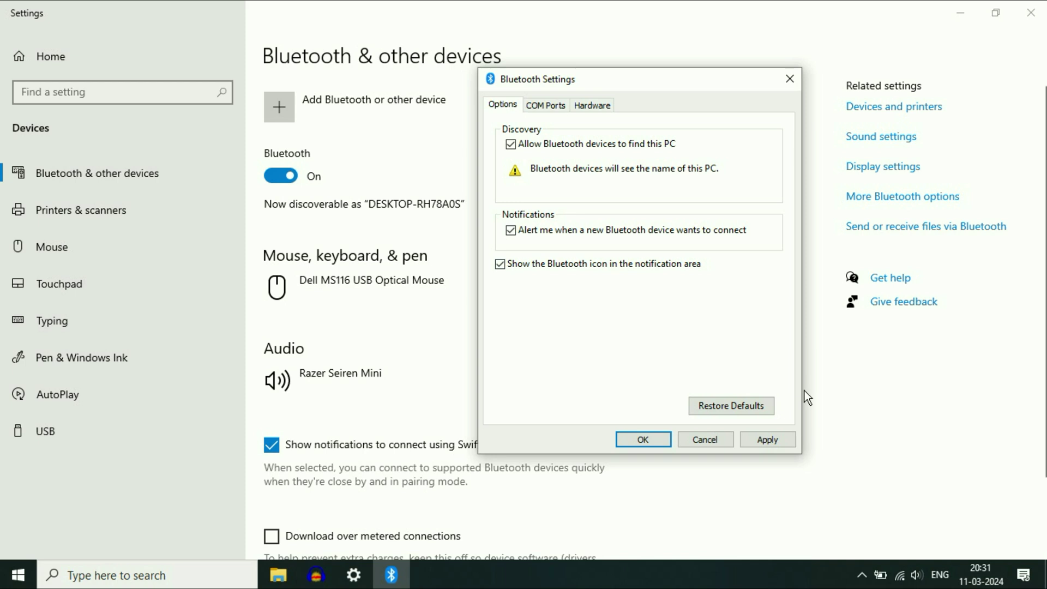
{"action": "left_click", "coordinate": [777, 443]}
{"action": "left_click", "coordinate": [661, 439]}
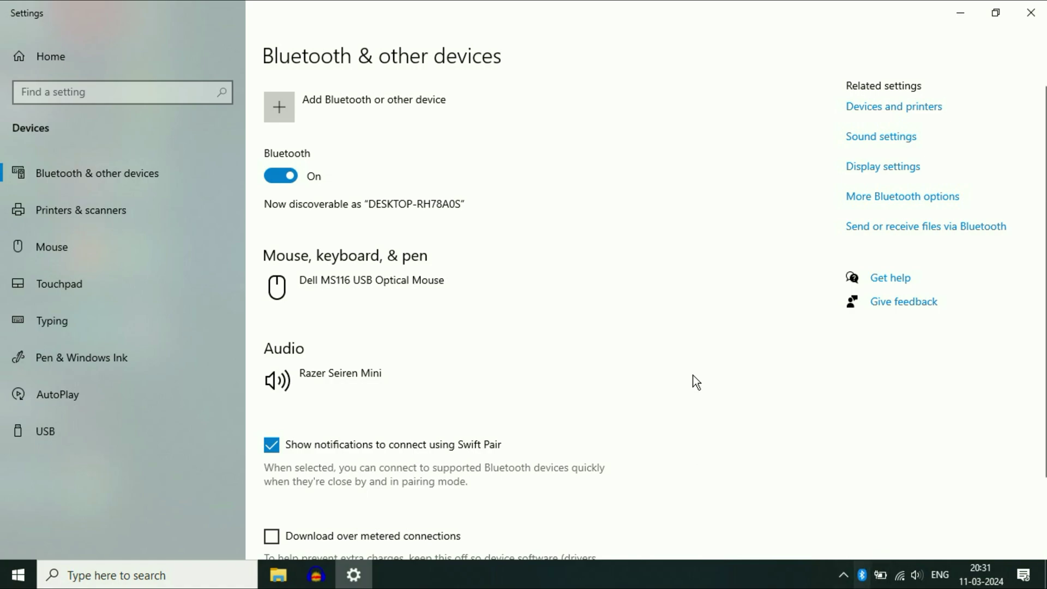
{"action": "left_click", "coordinate": [1030, 12]}
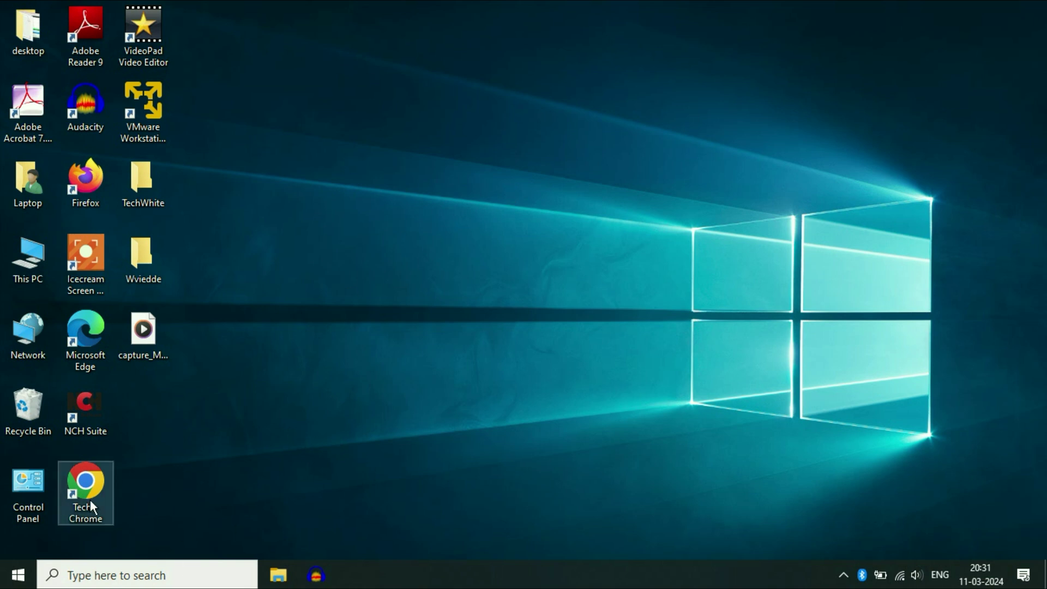
Launch the Services console by searching 'serv' from Start
{"action": "left_click", "coordinate": [18, 575]}
{"action": "type", "text": "s"}
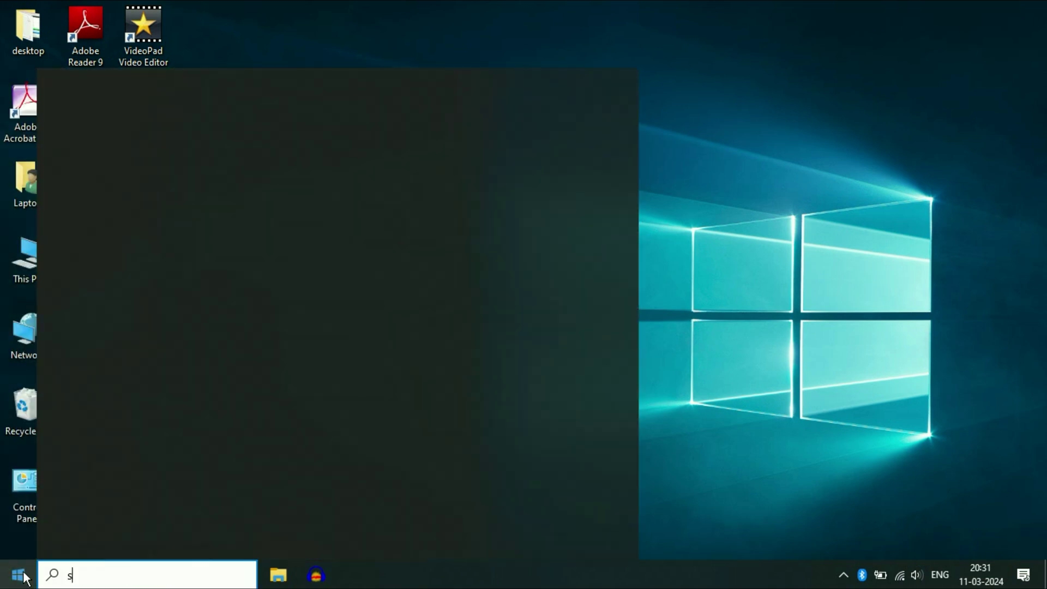
{"action": "type", "text": "erv"}
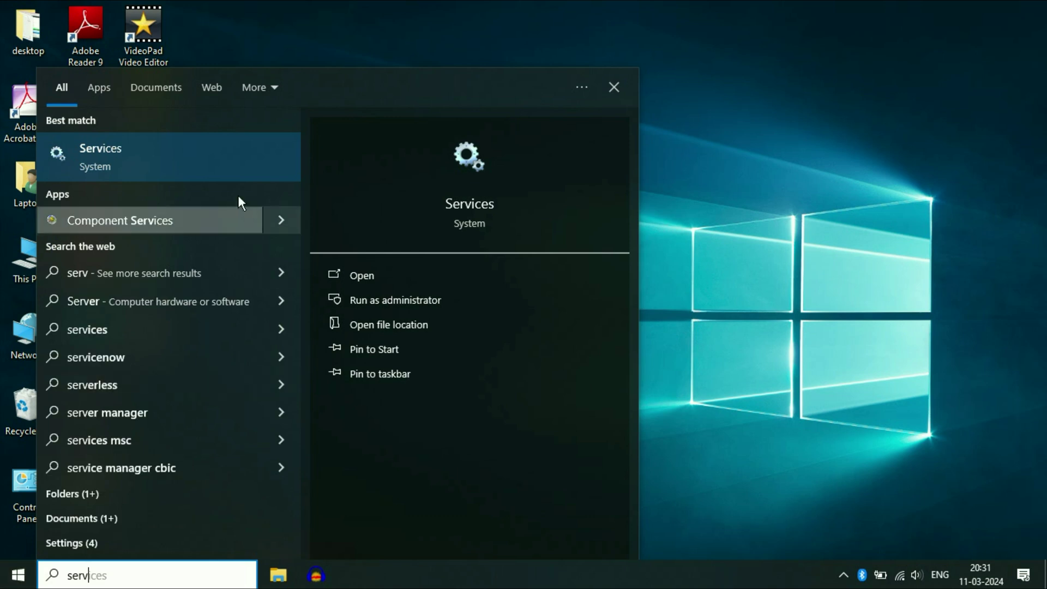
{"action": "left_click", "coordinate": [136, 156]}
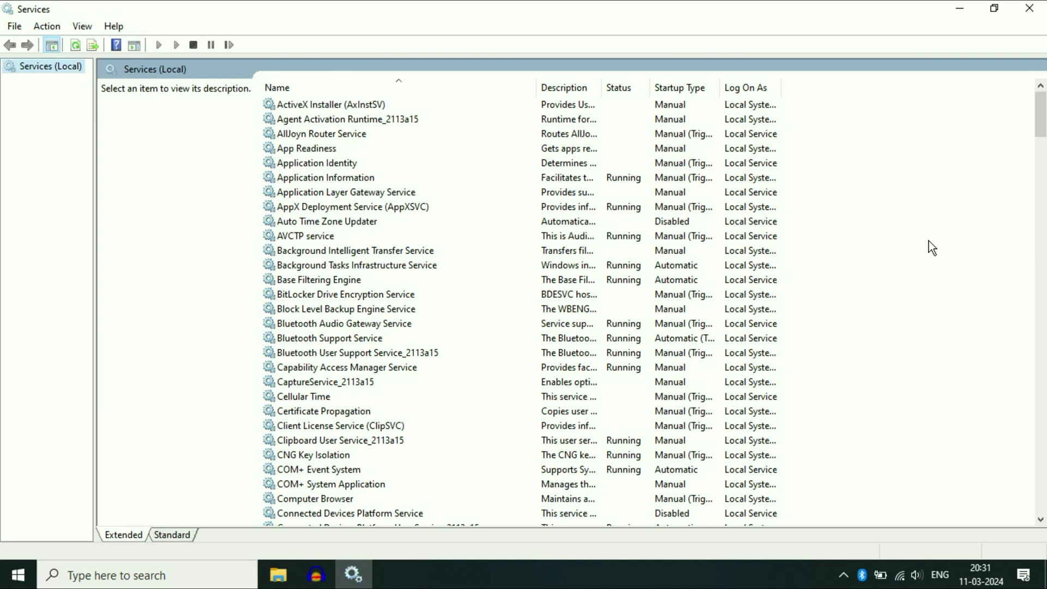
Set the Bluetooth Support Service startup type to Automatic and apply it
{"action": "left_click", "coordinate": [376, 339]}
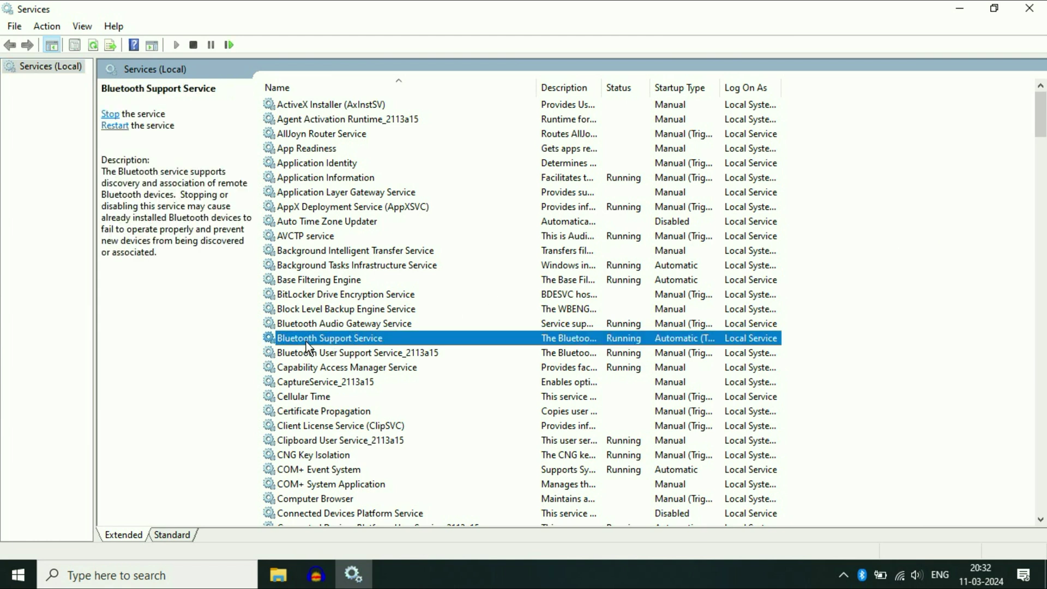
{"action": "right_click", "coordinate": [390, 342]}
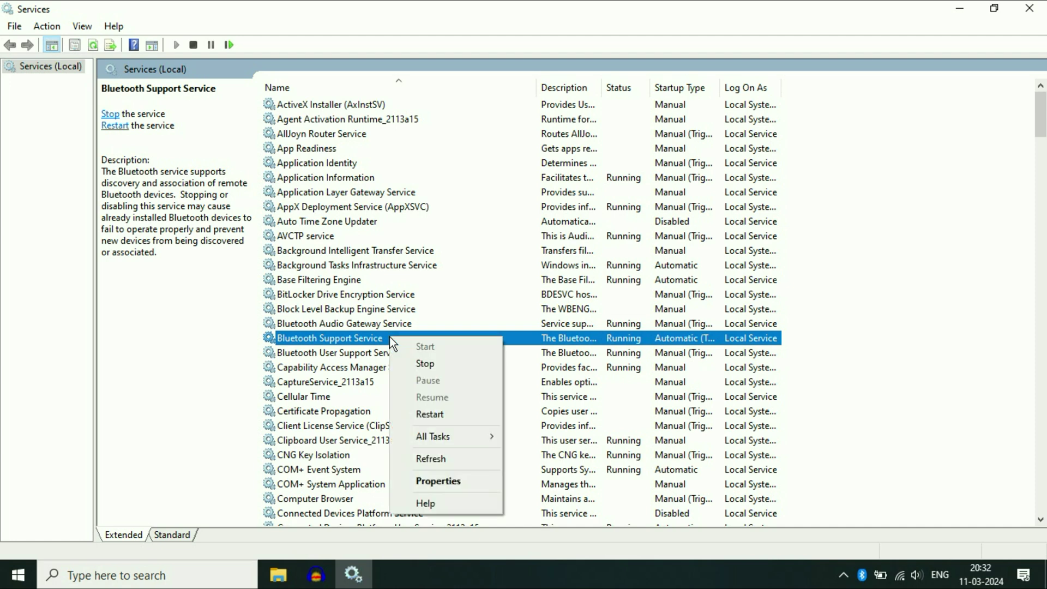
{"action": "left_click", "coordinate": [466, 478]}
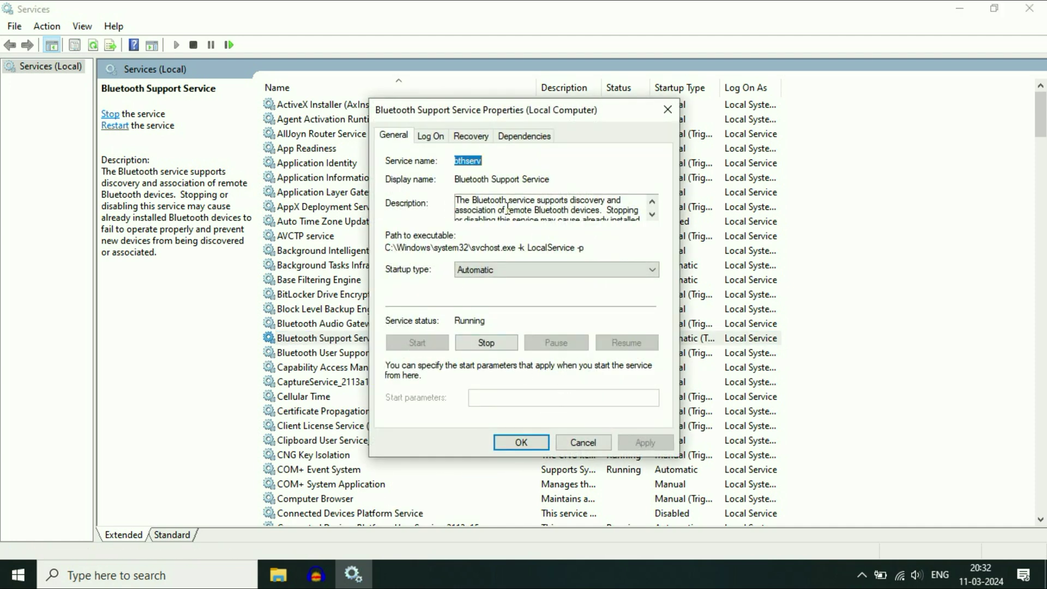
{"action": "left_click_drag", "start_coordinate": [457, 110], "coordinate": [549, 76]}
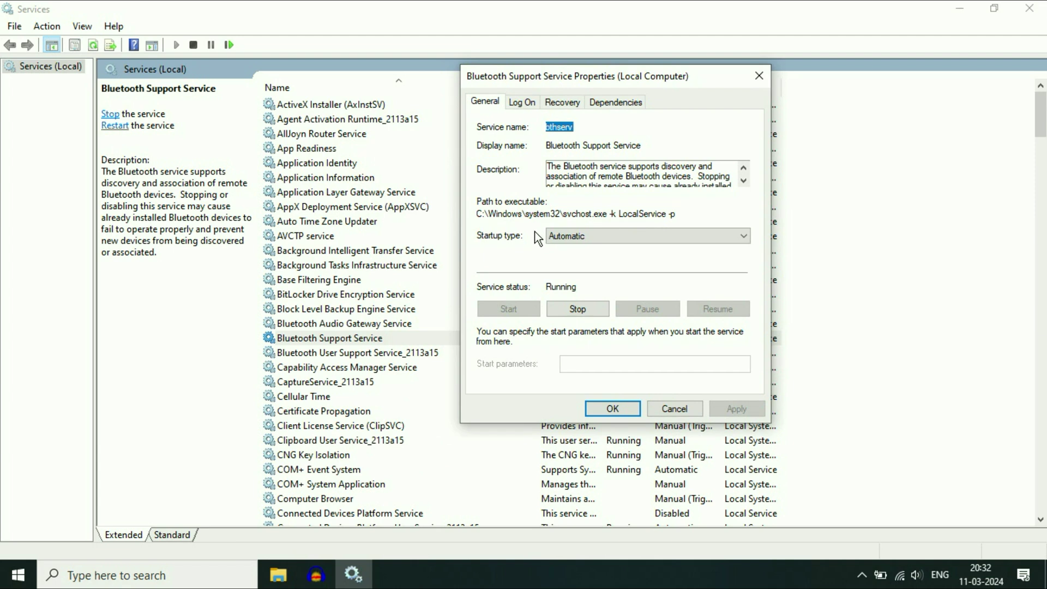
{"action": "left_click", "coordinate": [585, 238]}
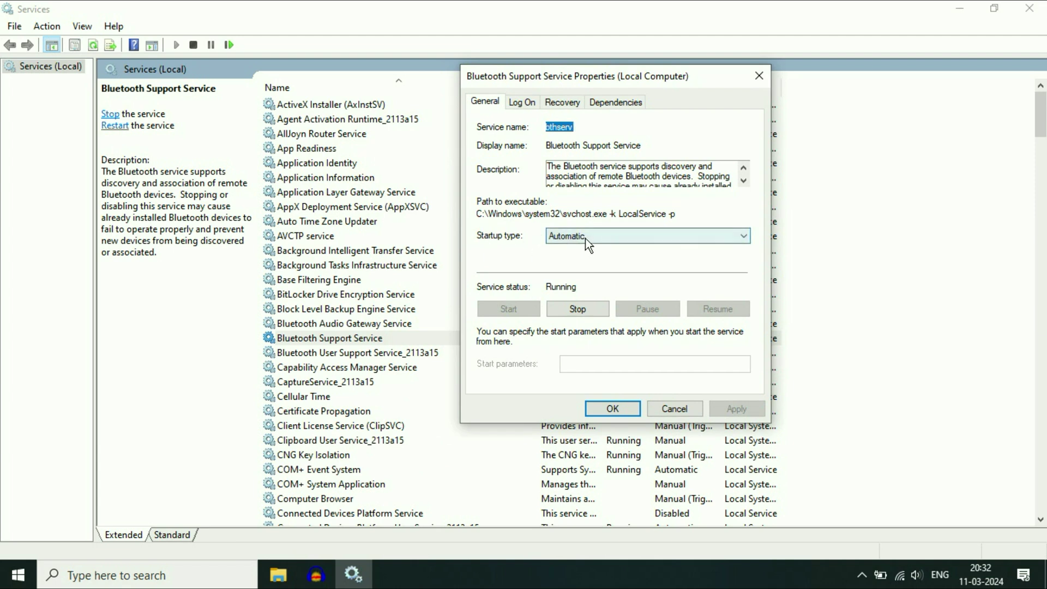
{"action": "left_click", "coordinate": [578, 269]}
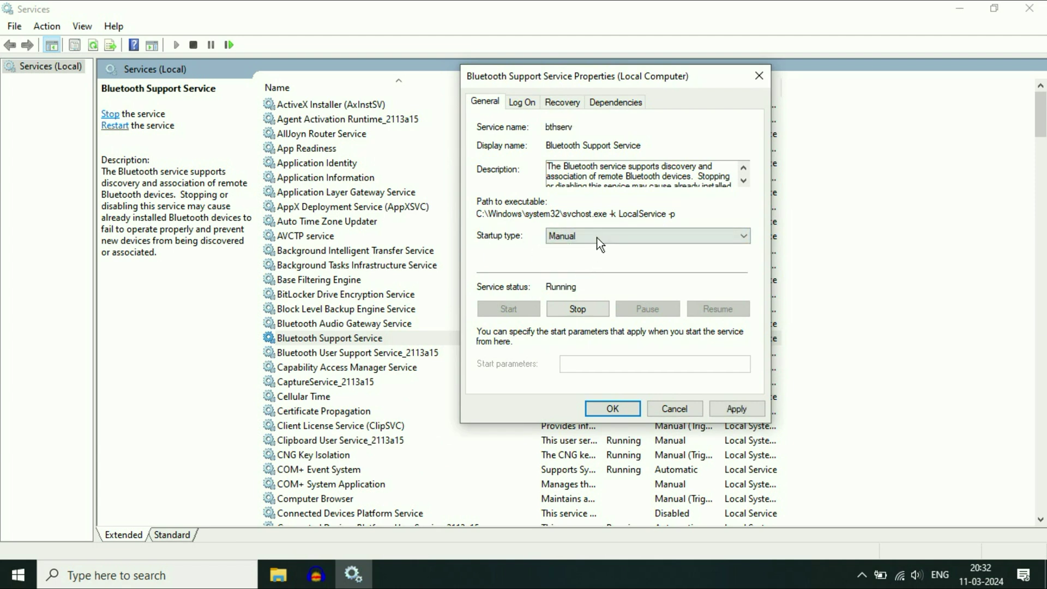
{"action": "left_click", "coordinate": [597, 238]}
{"action": "left_click", "coordinate": [603, 261]}
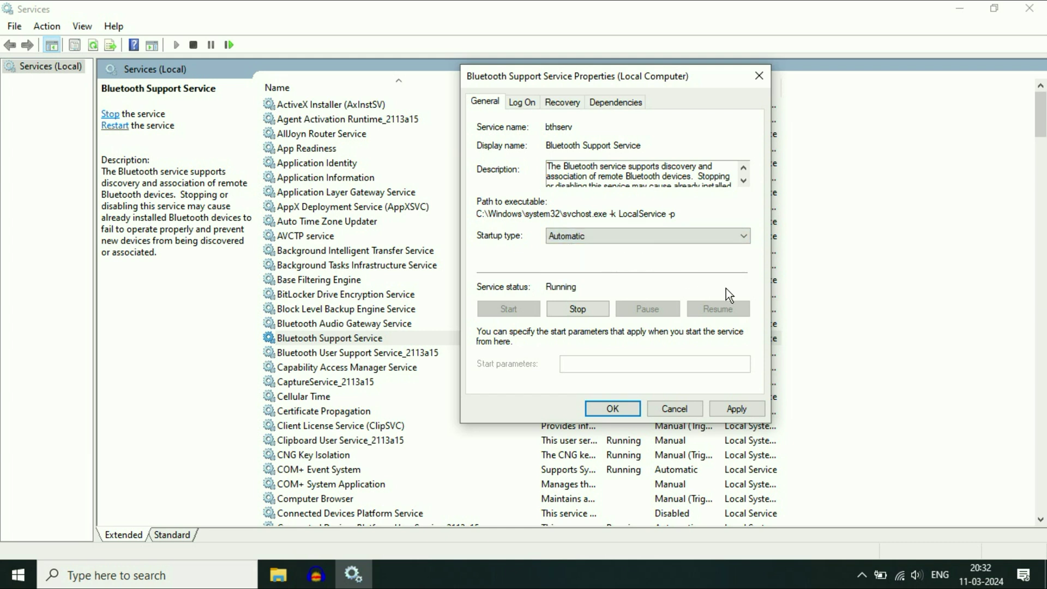
{"action": "left_click", "coordinate": [727, 406]}
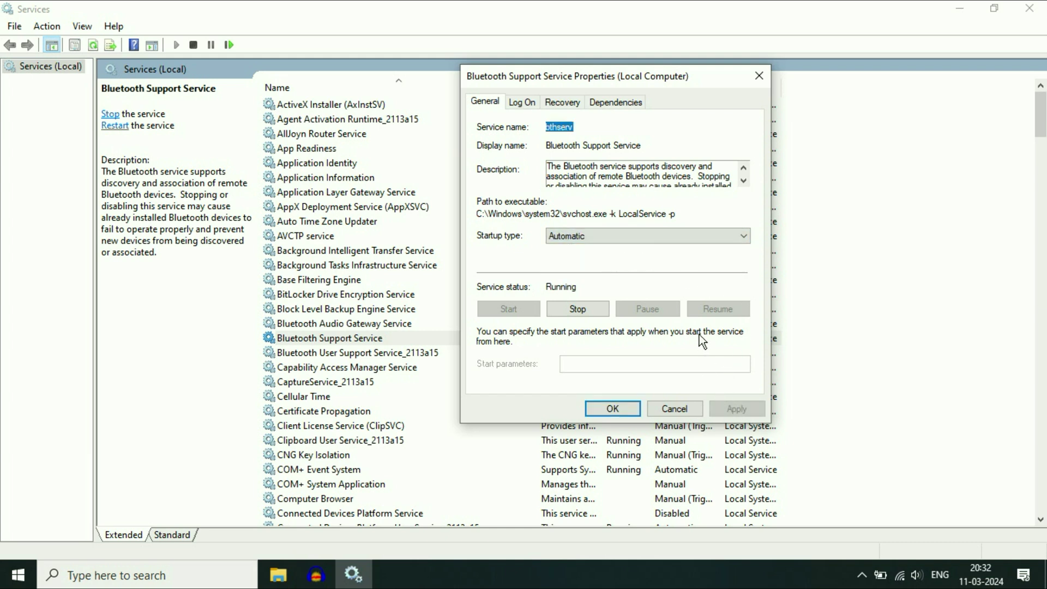
Stop and restart the Bluetooth Support Service along with its dependents, then close Services
{"action": "left_click", "coordinate": [578, 309]}
{"action": "left_click", "coordinate": [661, 345]}
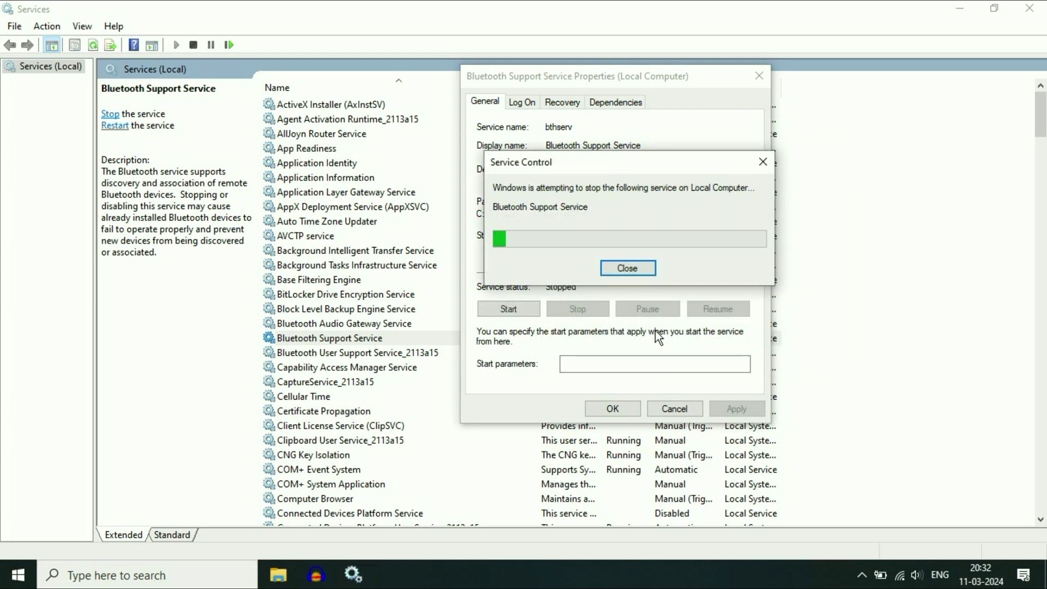
{"action": "left_click", "coordinate": [505, 308]}
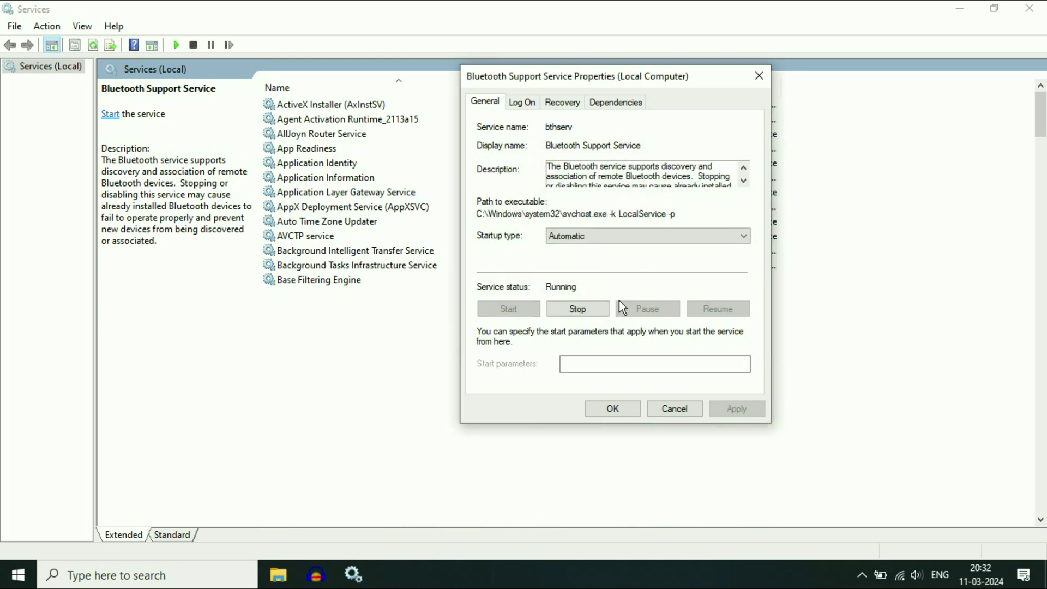
{"action": "left_click", "coordinate": [613, 408]}
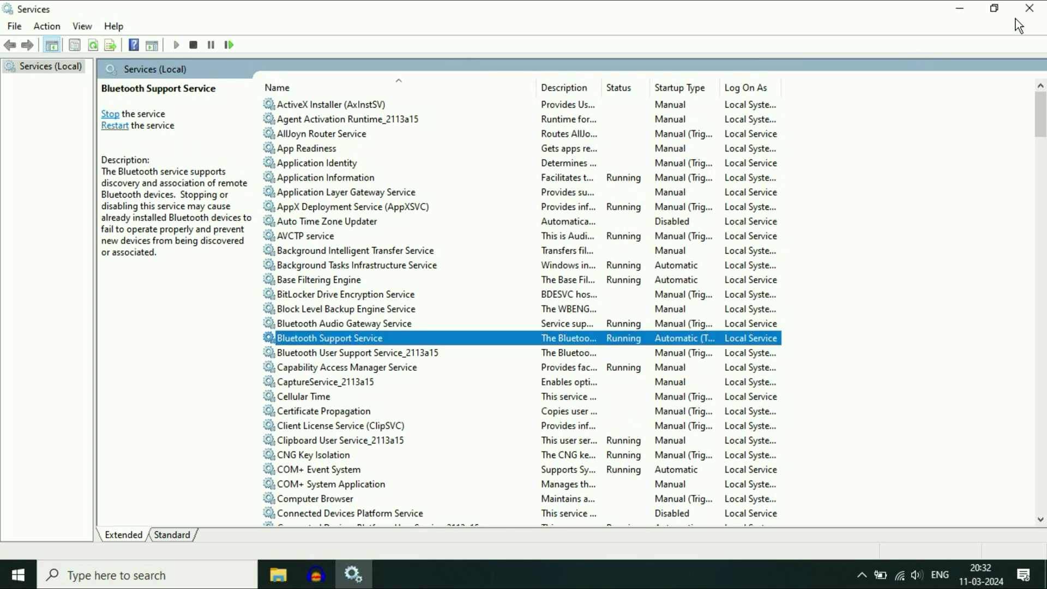
{"action": "left_click", "coordinate": [1028, 9]}
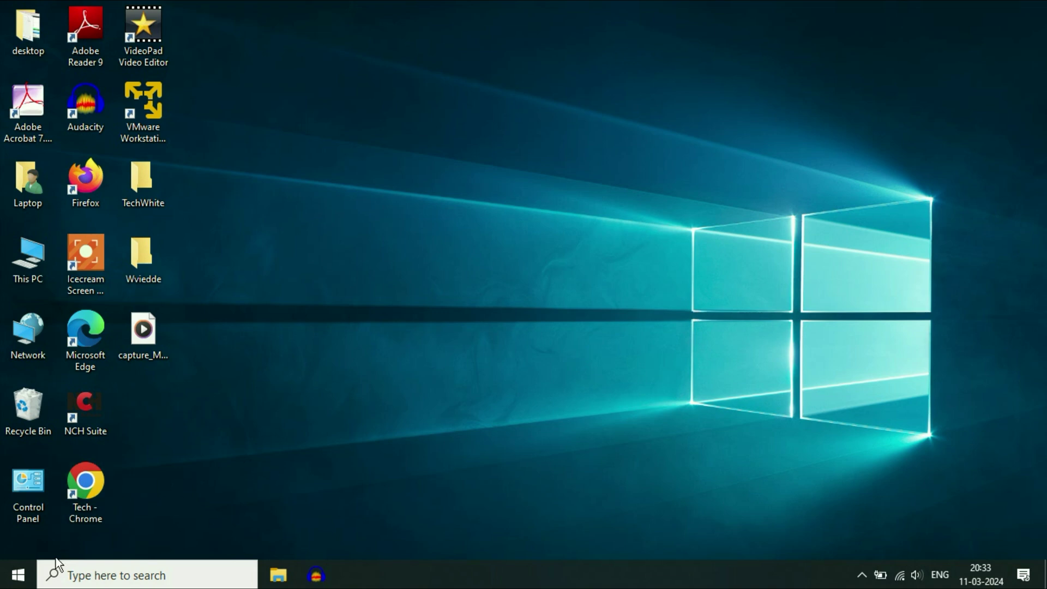
Start a Windows Update check from Update & Security, then minimize Settings
{"action": "left_click", "coordinate": [18, 574]}
{"action": "mouse_move", "coordinate": [37, 505]}
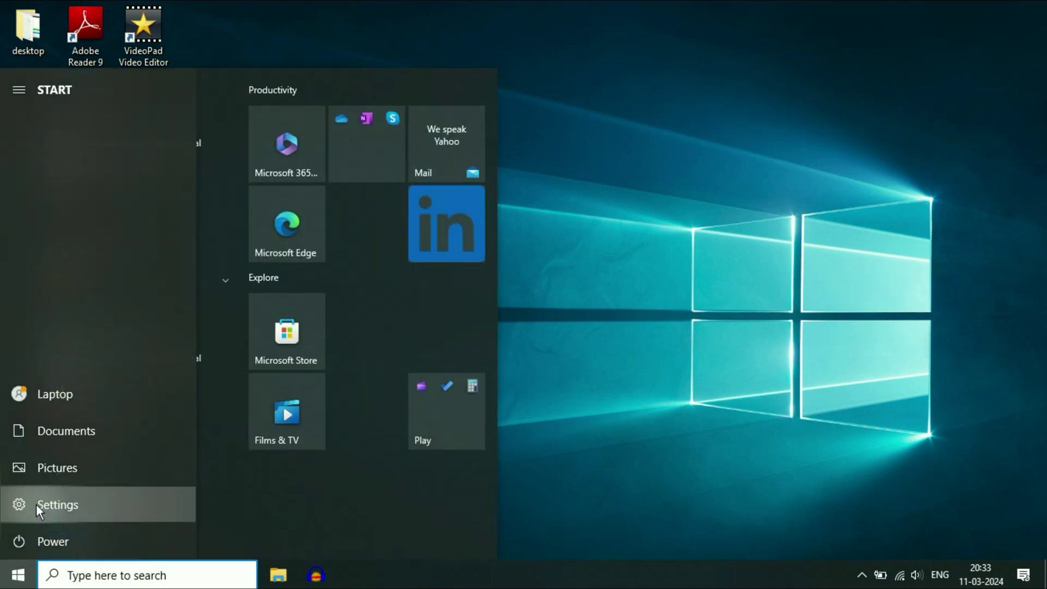
{"action": "left_click", "coordinate": [37, 510]}
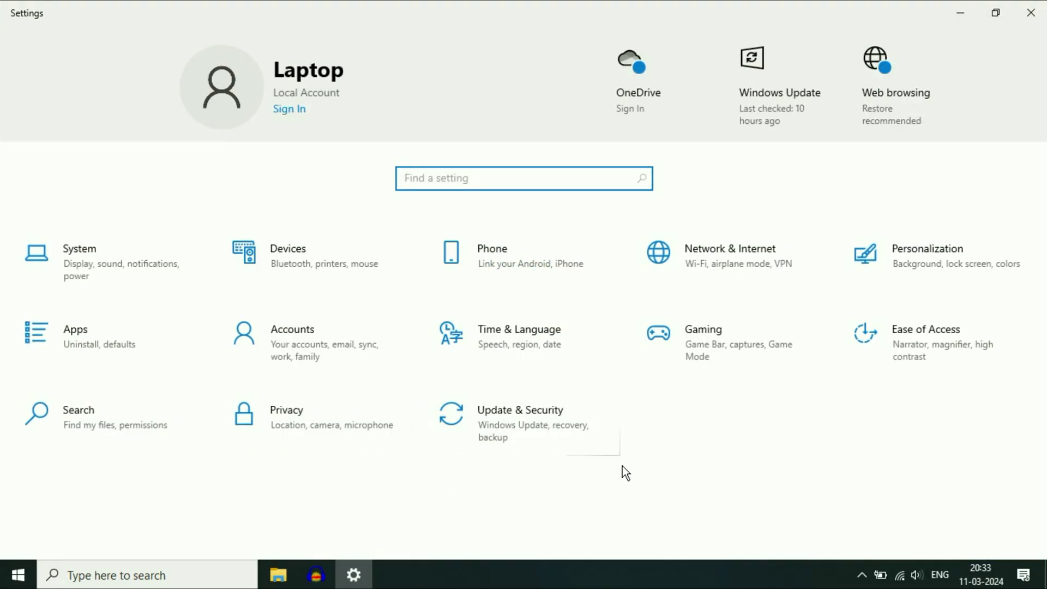
{"action": "left_click", "coordinate": [507, 424]}
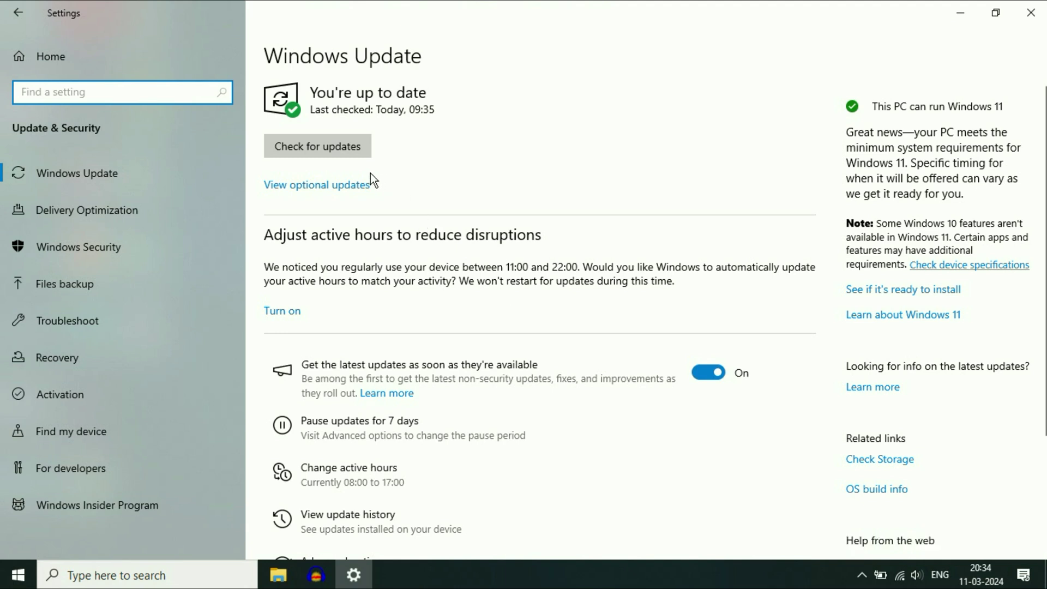
{"action": "left_click", "coordinate": [358, 145]}
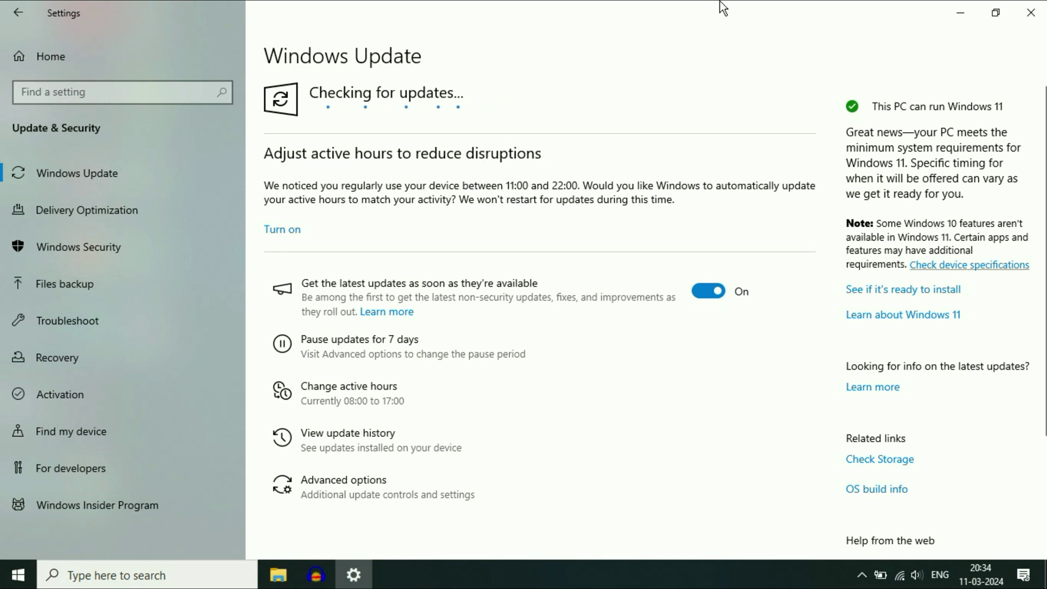
{"action": "left_click", "coordinate": [958, 11]}
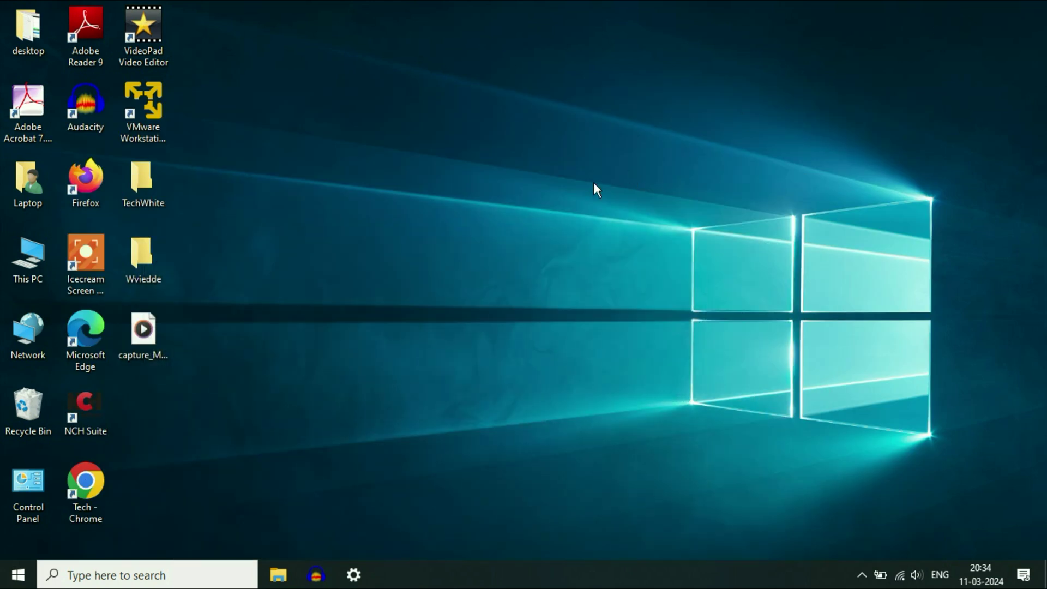